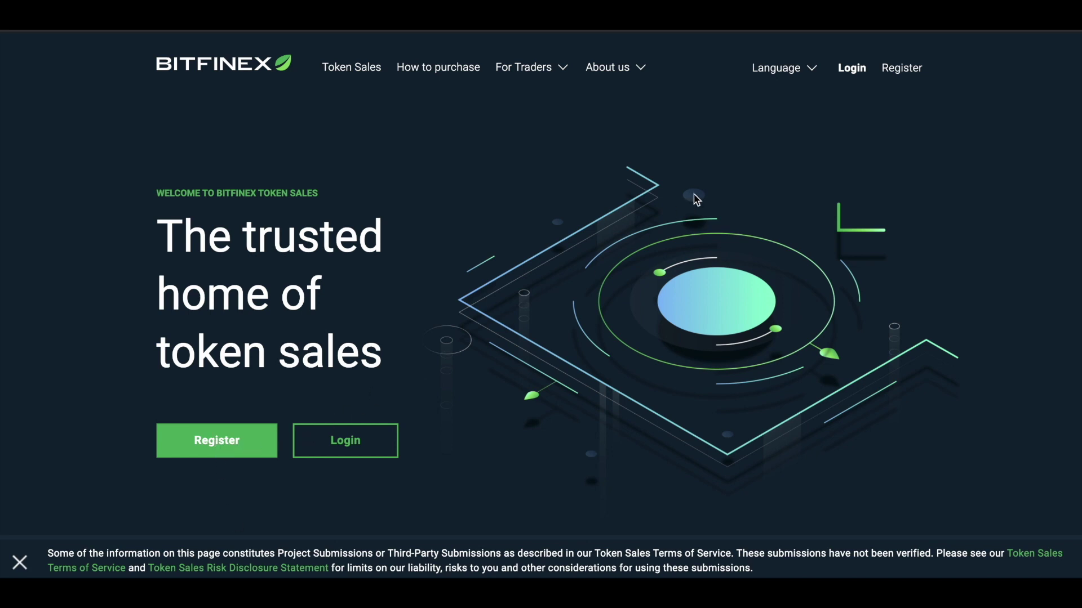
Open the token sales sign-up form briefly, then log in to Bitfinex Token Sales.
{"action": "left_click", "coordinate": [901, 71]}
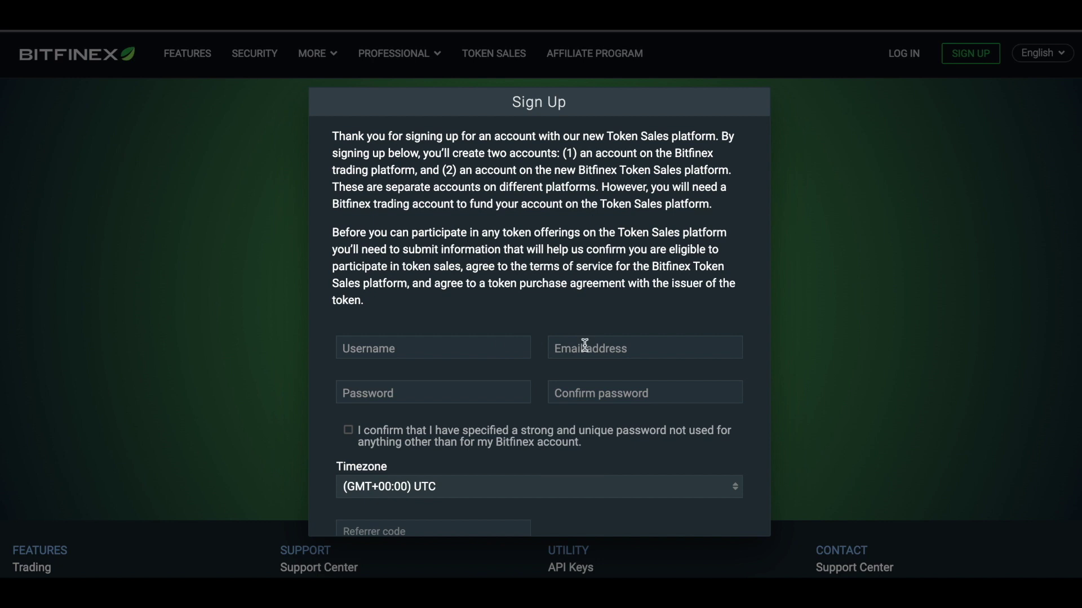
{"action": "scroll", "coordinate": [582, 409], "scroll_direction": "down", "scroll_amount": 3}
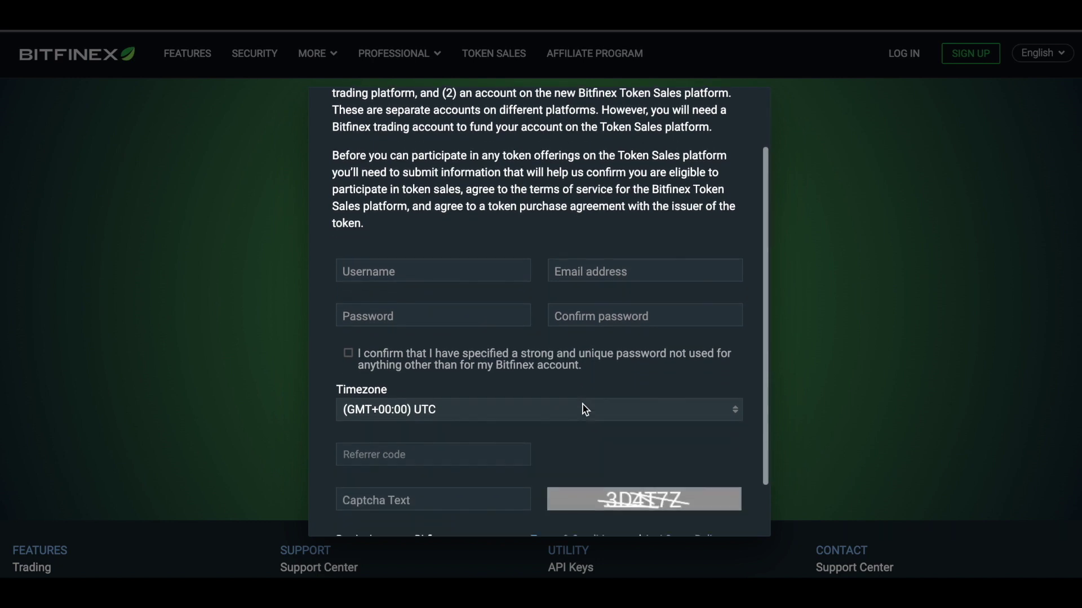
{"action": "left_click", "coordinate": [458, 414]}
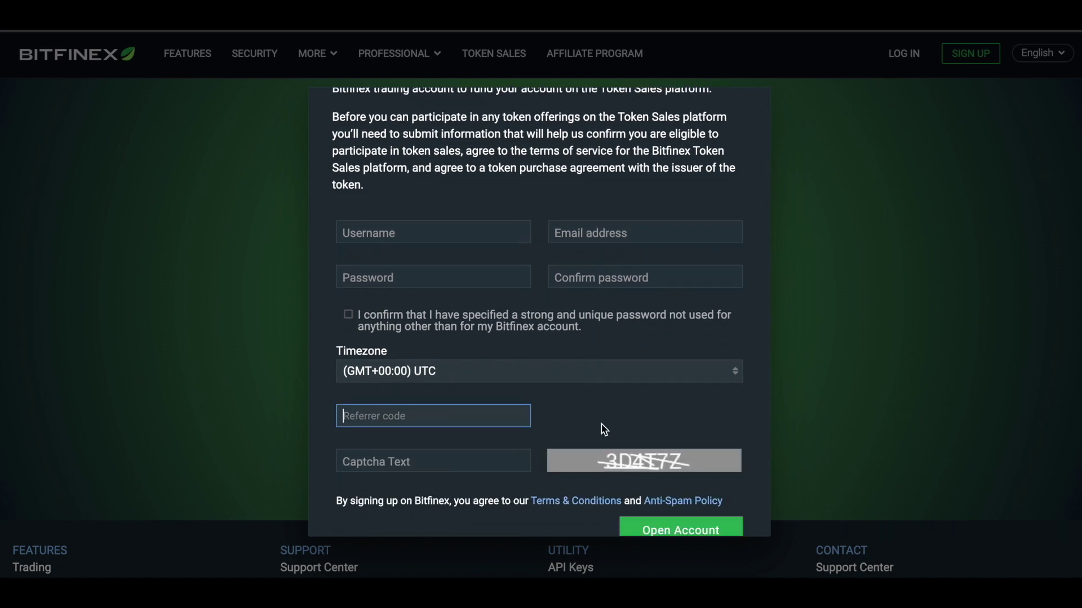
{"action": "scroll", "coordinate": [601, 423], "scroll_direction": "down", "scroll_amount": 1}
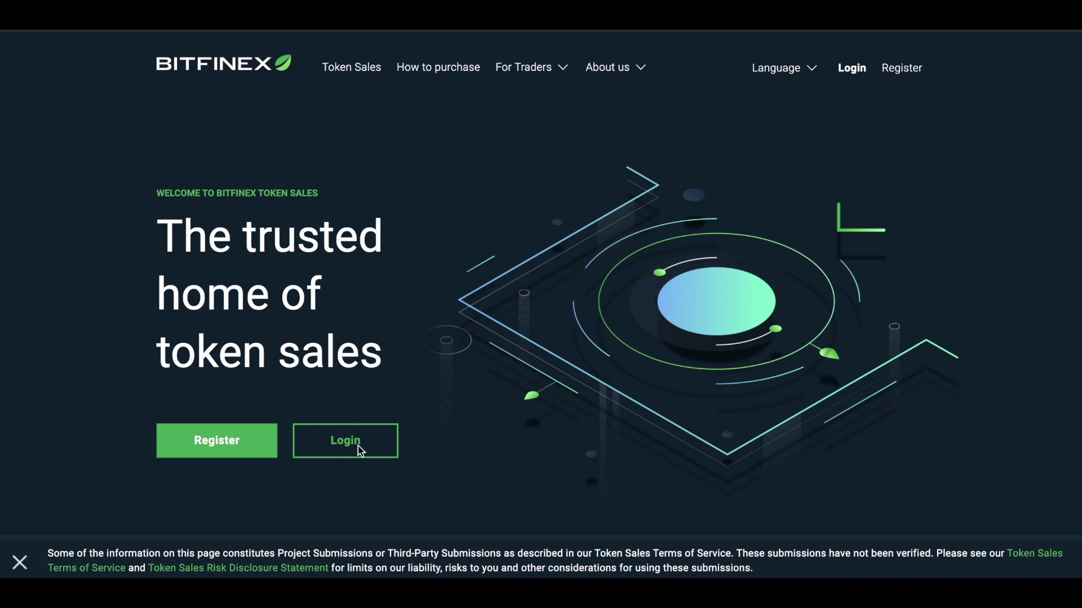
{"action": "left_click", "coordinate": [854, 74]}
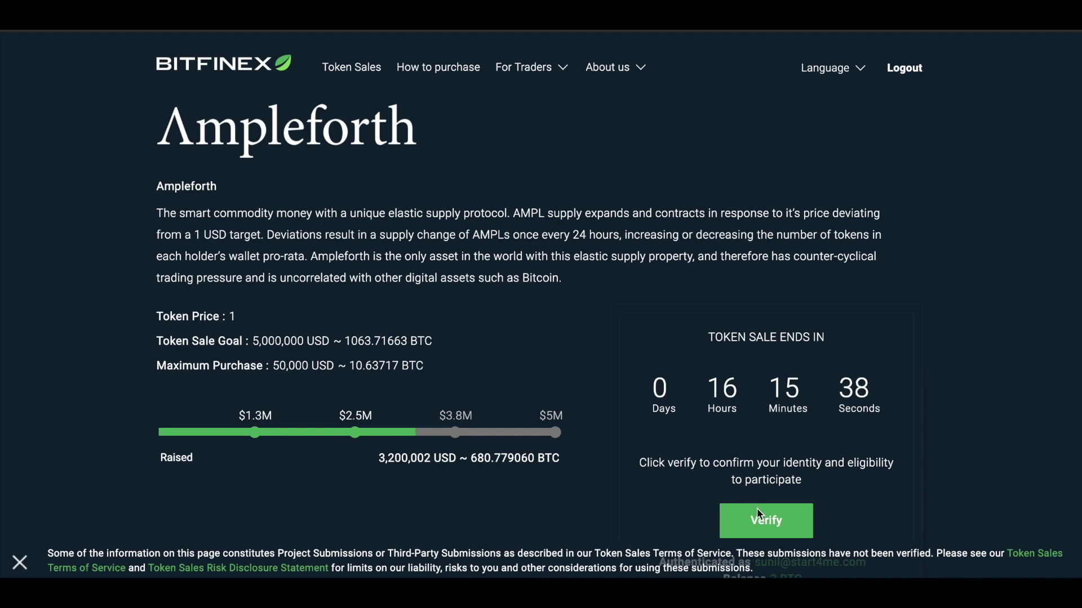
Begin identity and eligibility verification for the Ampleforth token sale.
{"action": "left_click", "coordinate": [765, 523]}
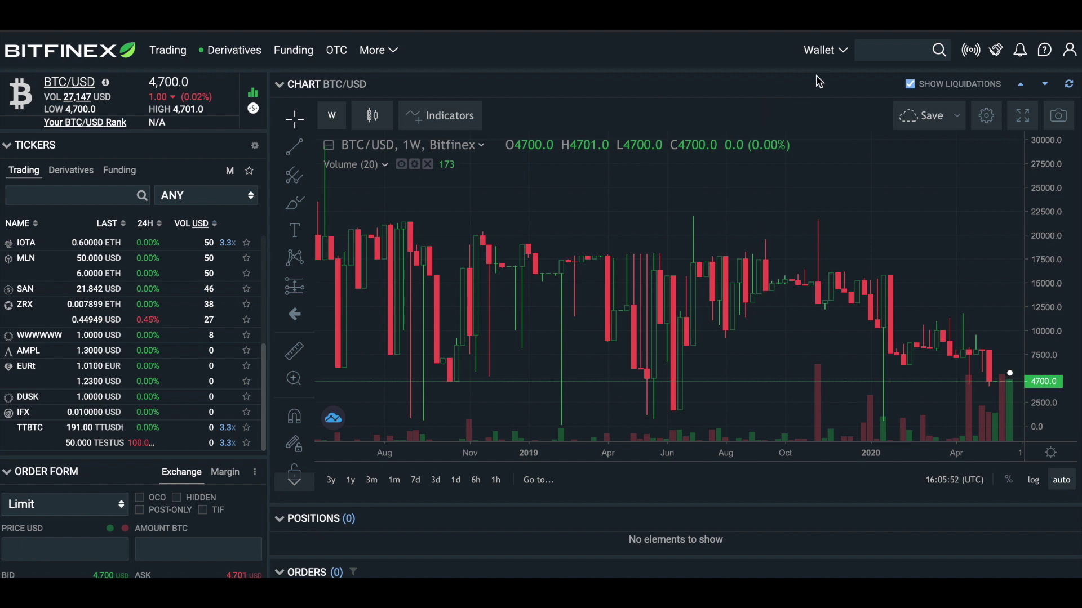
Open the Bitcoin deposit page from the Wallet menu's Deposit section.
{"action": "left_click", "coordinate": [845, 53]}
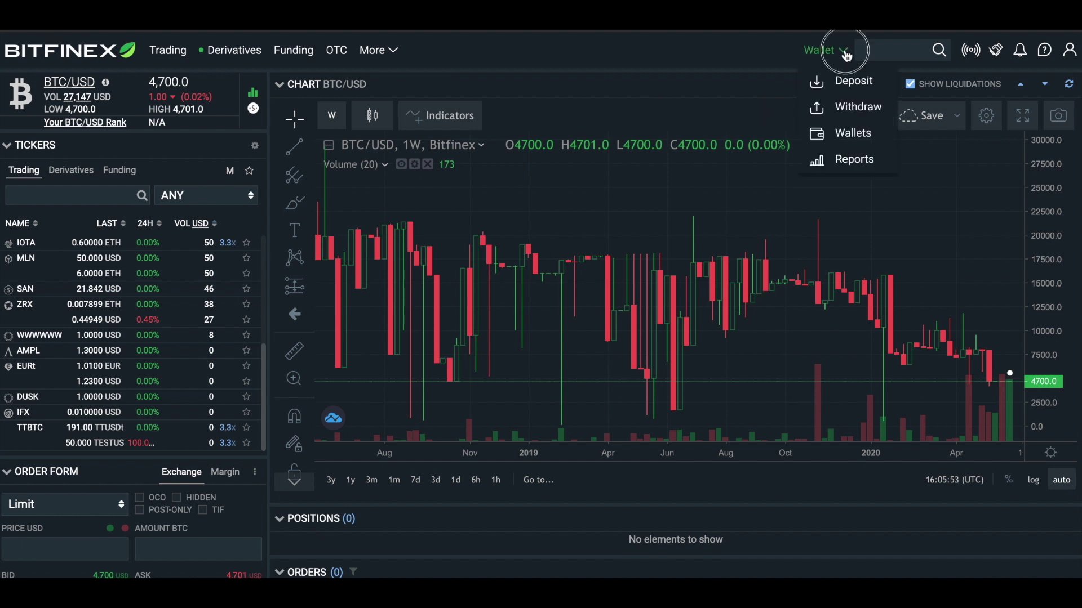
{"action": "left_click", "coordinate": [845, 84]}
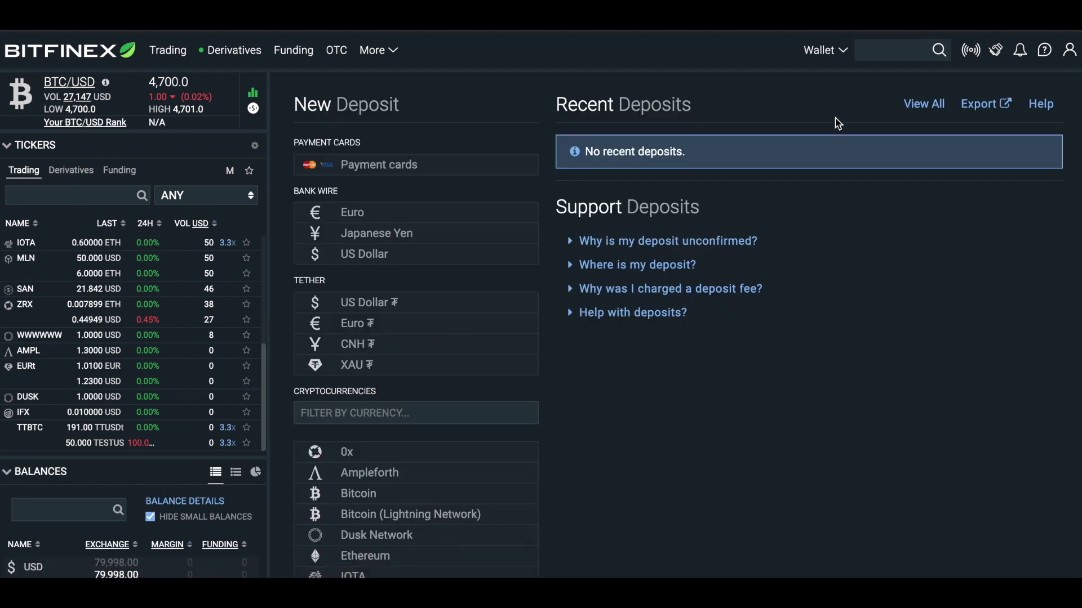
{"action": "left_click", "coordinate": [417, 502]}
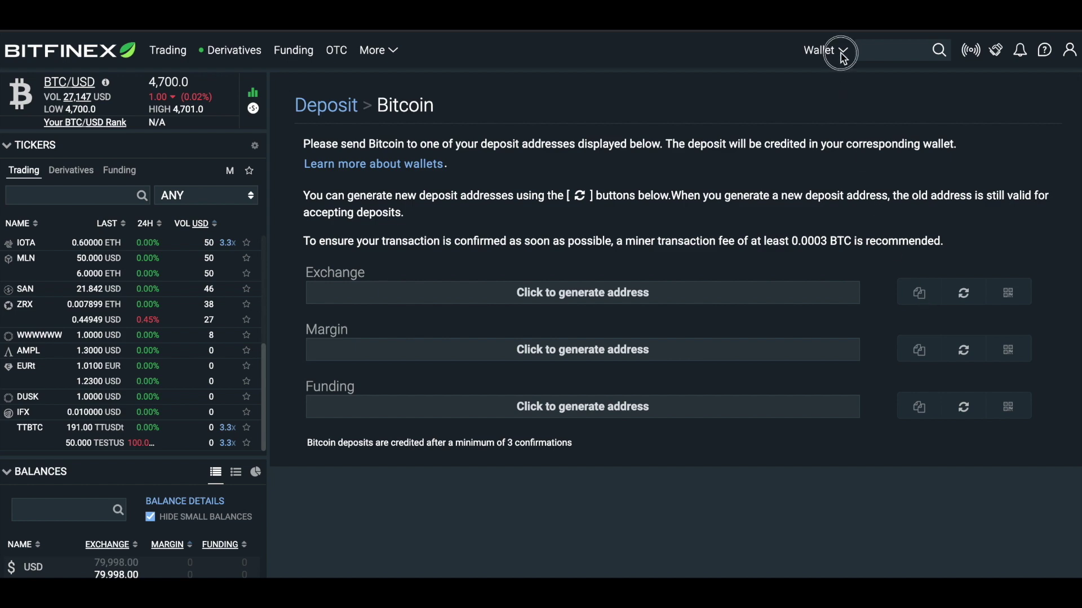
Leave the Bitcoin deposit page for the wallets and trading dashboard.
{"action": "mouse_move", "coordinate": [824, 51]}
{"action": "left_click", "coordinate": [836, 130]}
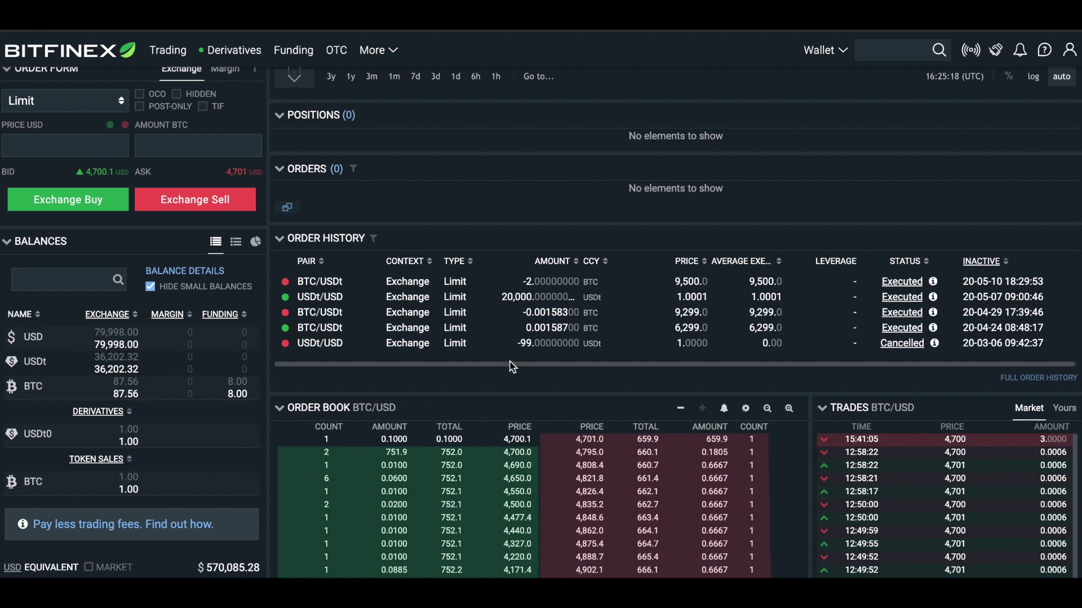
Open the Wallets overview with Quick Transfer and coin balances.
{"action": "left_click", "coordinate": [827, 53]}
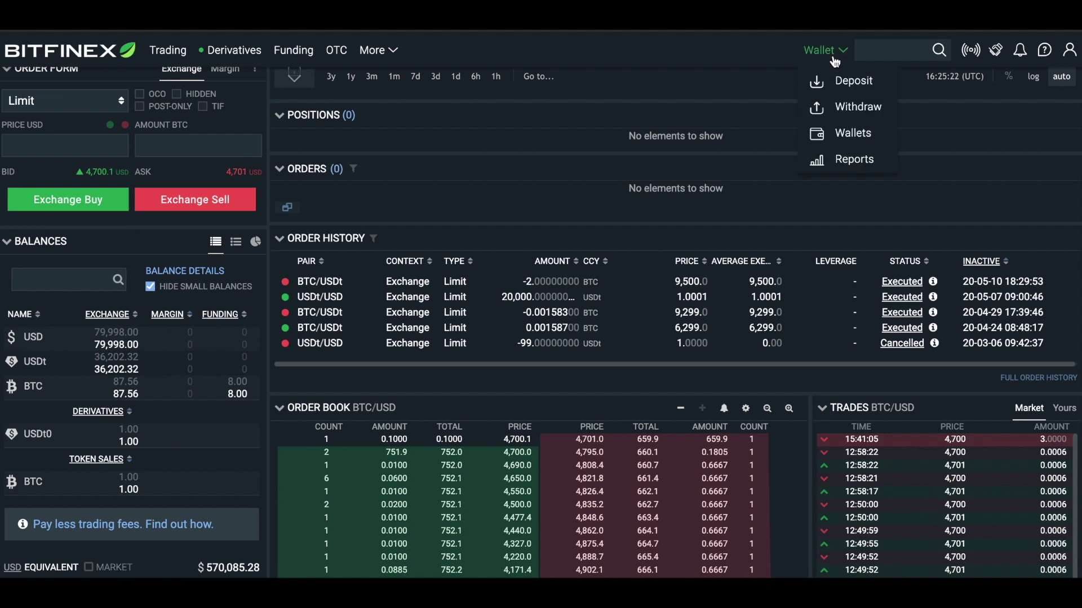
{"action": "left_click", "coordinate": [842, 138]}
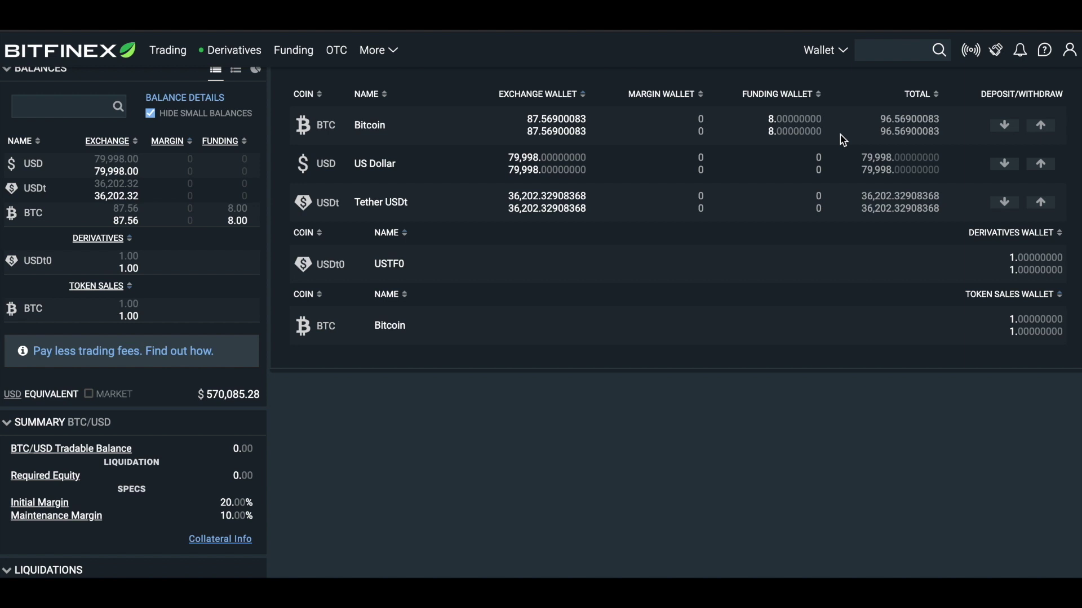
{"action": "scroll", "coordinate": [723, 270], "scroll_direction": "up", "scroll_amount": 1}
{"action": "scroll", "coordinate": [722, 269], "scroll_direction": "up", "scroll_amount": 2}
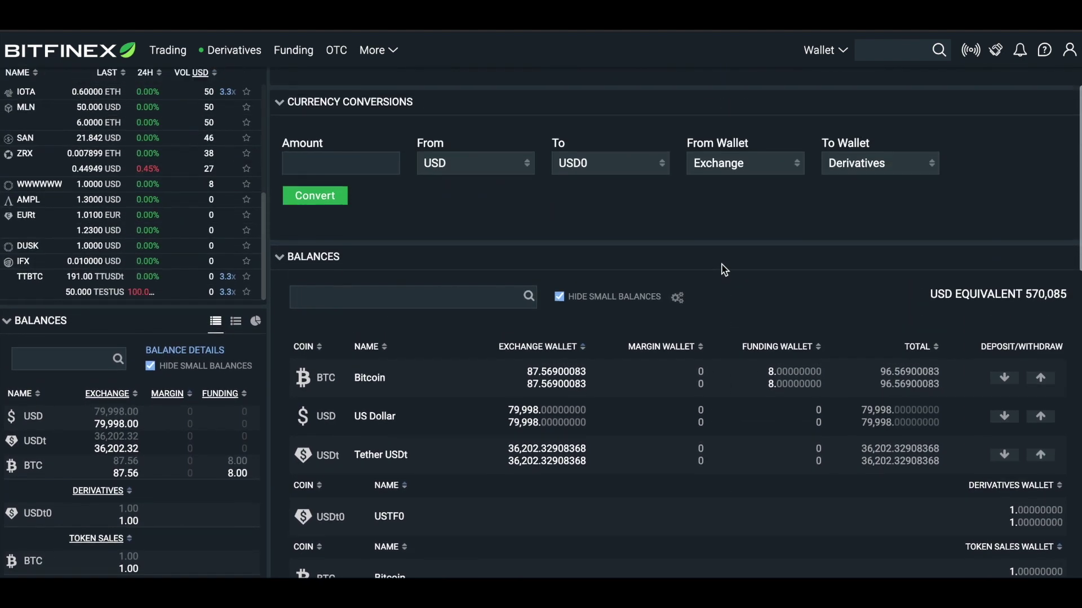
{"action": "scroll", "coordinate": [723, 268], "scroll_direction": "up", "scroll_amount": 1}
{"action": "scroll", "coordinate": [722, 269], "scroll_direction": "up", "scroll_amount": 1}
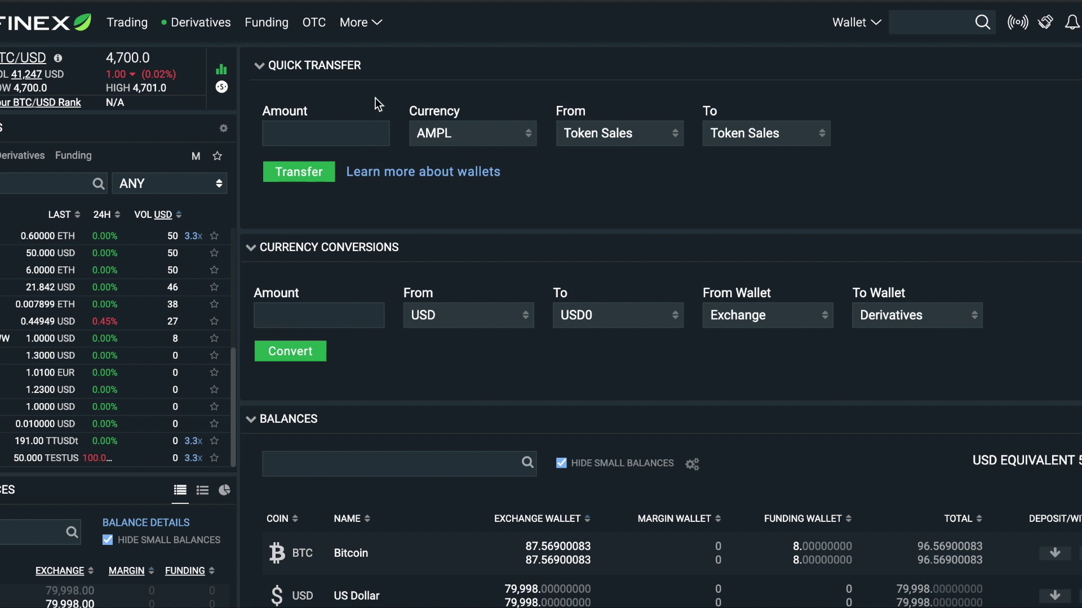
Transfer 2 BTC from the Exchange wallet to the Token Sales wallet.
{"action": "left_click", "coordinate": [649, 136]}
{"action": "left_click", "coordinate": [636, 171]}
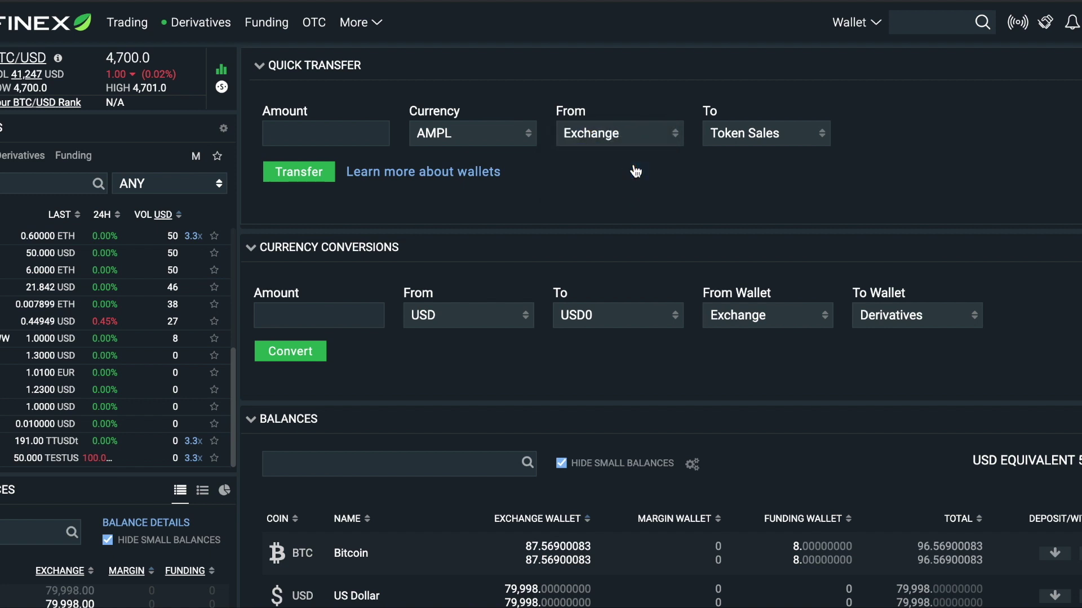
{"action": "left_click", "coordinate": [528, 138]}
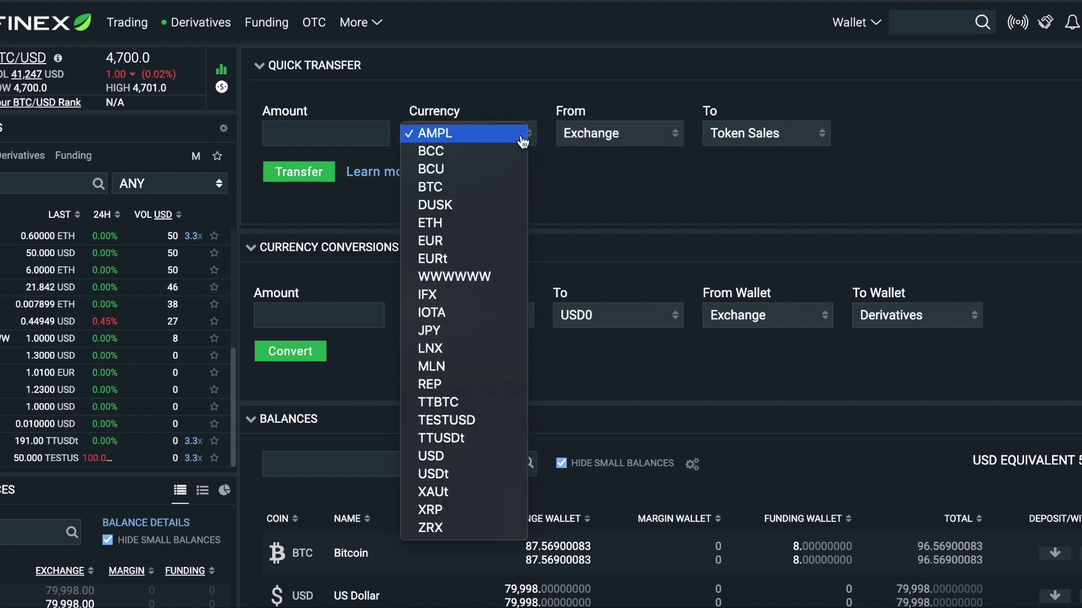
{"action": "left_click", "coordinate": [501, 188]}
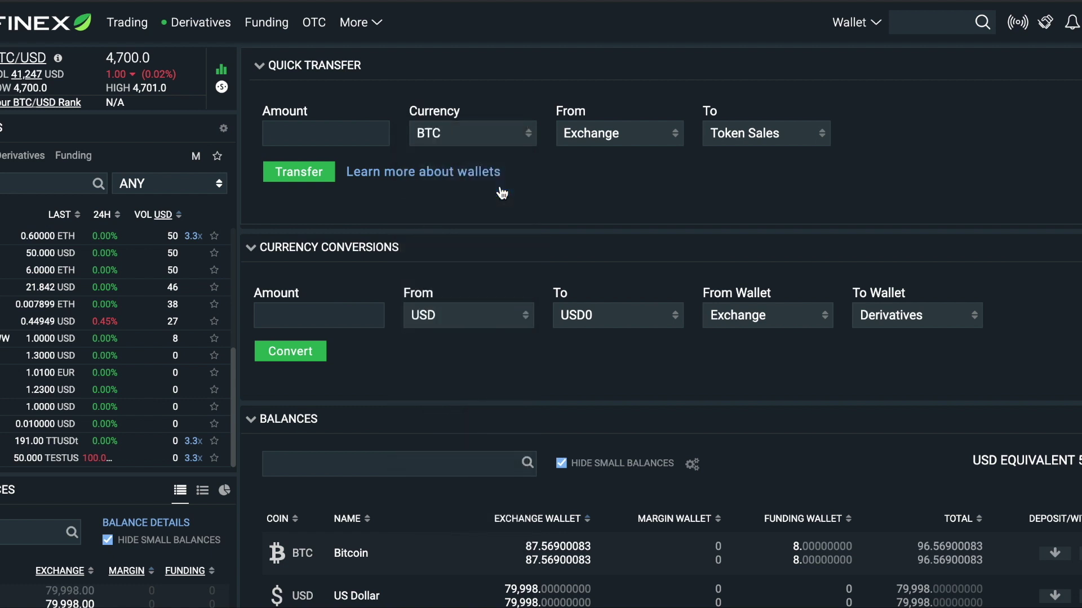
{"action": "left_click", "coordinate": [369, 137]}
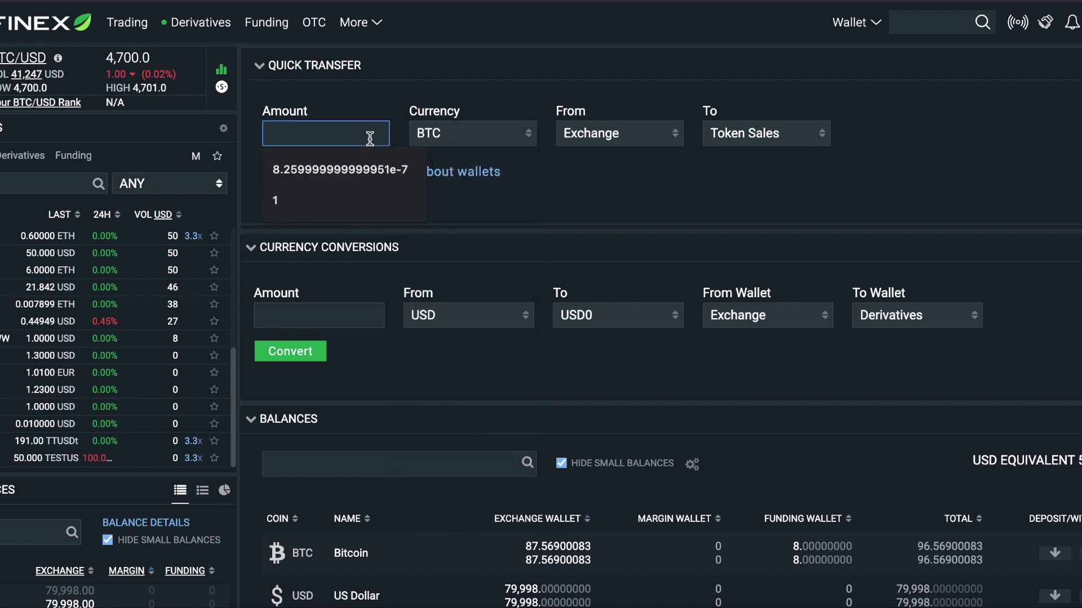
{"action": "type", "text": "2"}
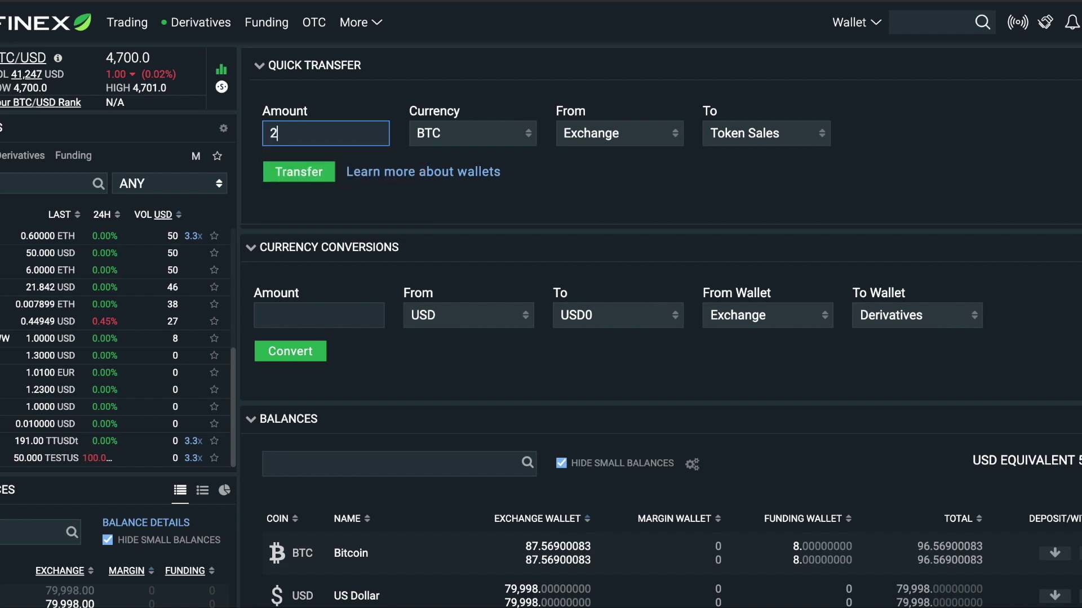
{"action": "left_click", "coordinate": [328, 179]}
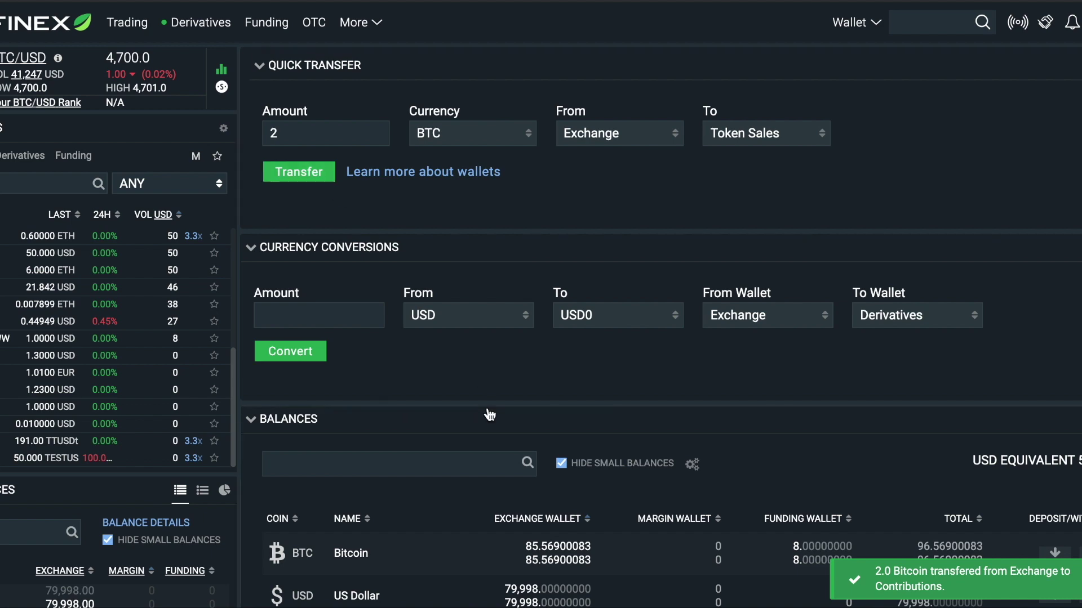
{"action": "scroll", "coordinate": [491, 413], "scroll_direction": "down", "scroll_amount": 3}
{"action": "scroll", "coordinate": [488, 415], "scroll_direction": "down", "scroll_amount": 1}
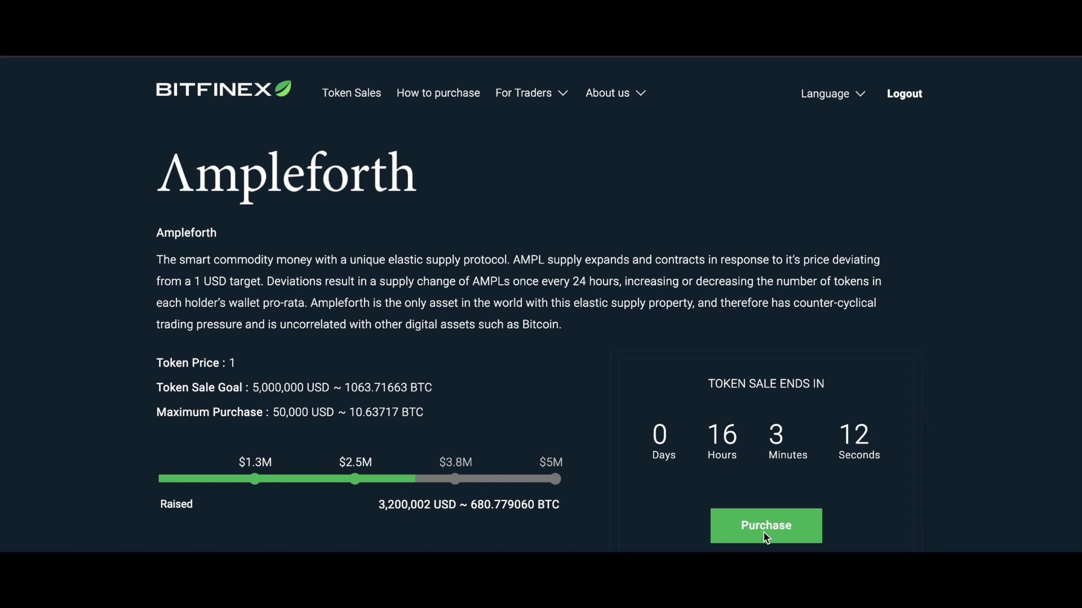
Start an Ampleforth purchase of 1 BTC (about 4,701 USD) and tick the hCaptcha box.
{"action": "left_click", "coordinate": [763, 532]}
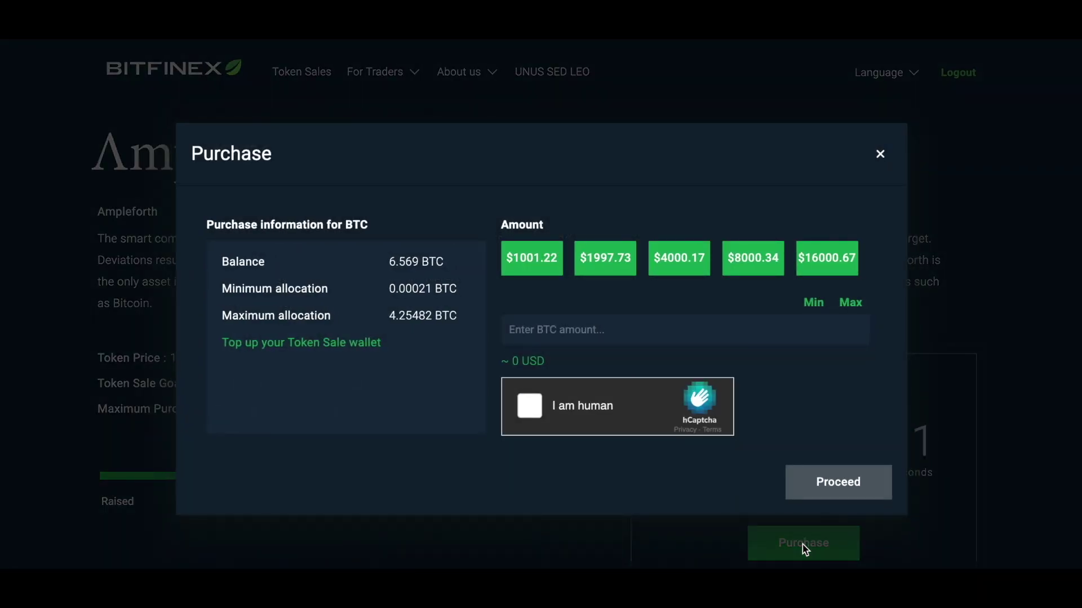
{"action": "left_click", "coordinate": [590, 331]}
{"action": "type", "text": "1"}
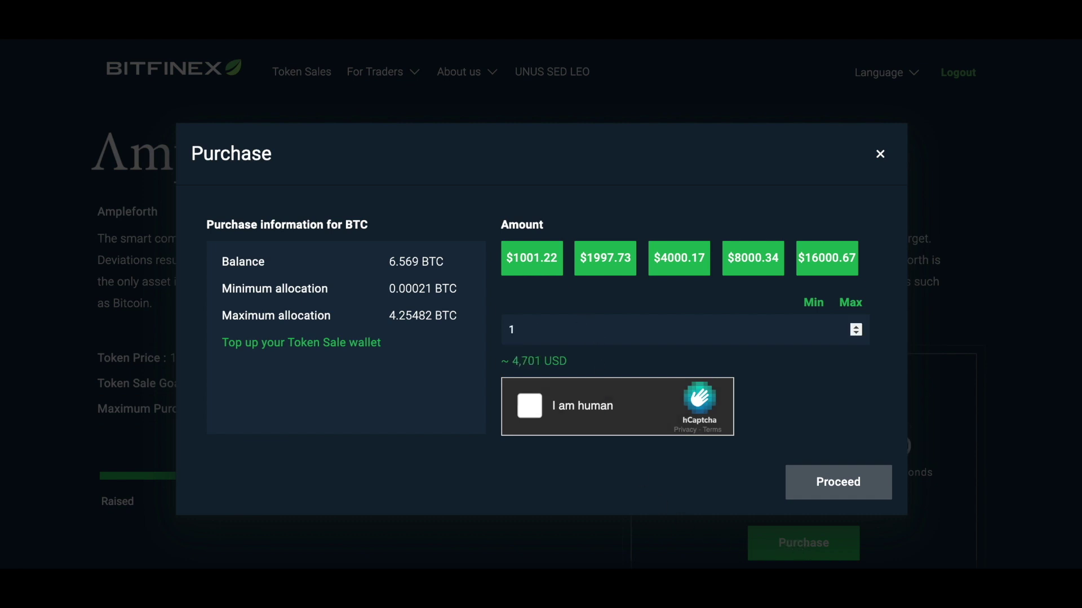
{"action": "left_click", "coordinate": [529, 407]}
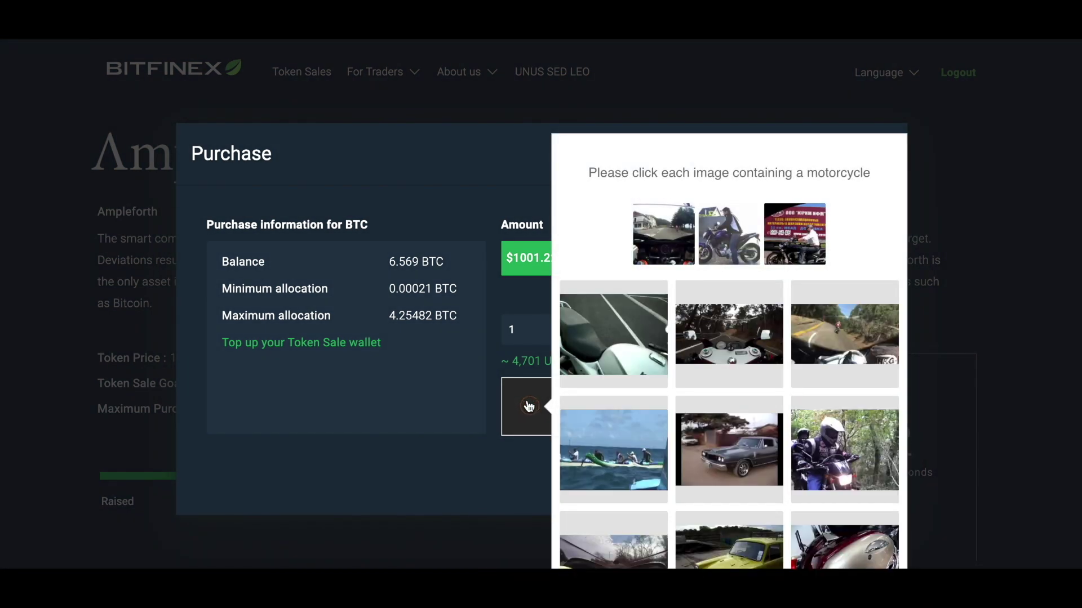
Select all six motorcycle images in the hCaptcha challenge and submit them.
{"action": "left_click", "coordinate": [597, 366]}
{"action": "left_click", "coordinate": [708, 344]}
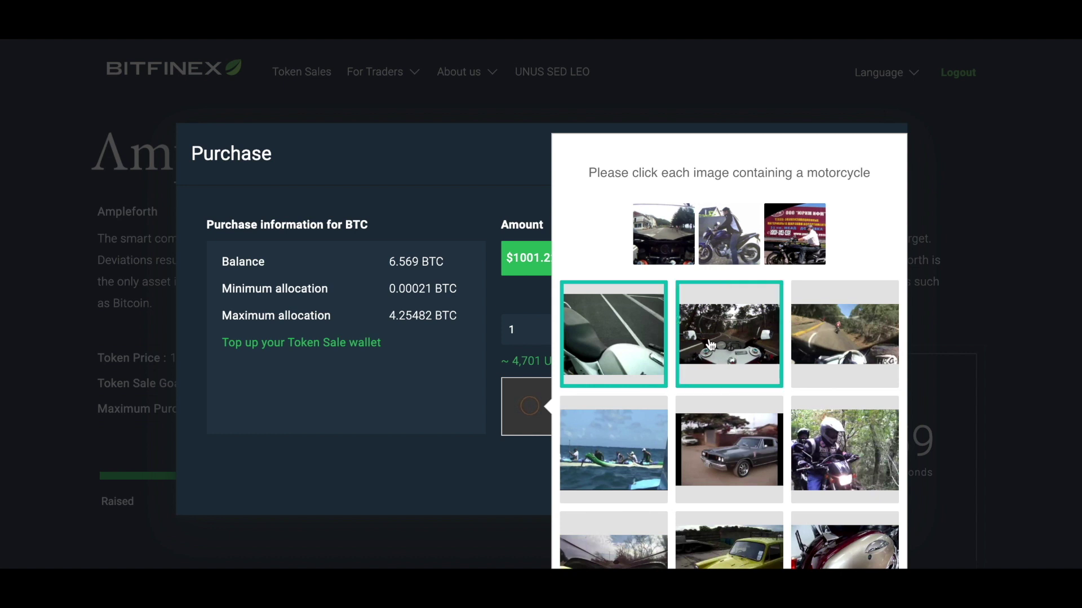
{"action": "left_click", "coordinate": [835, 347]}
{"action": "left_click", "coordinate": [820, 443]}
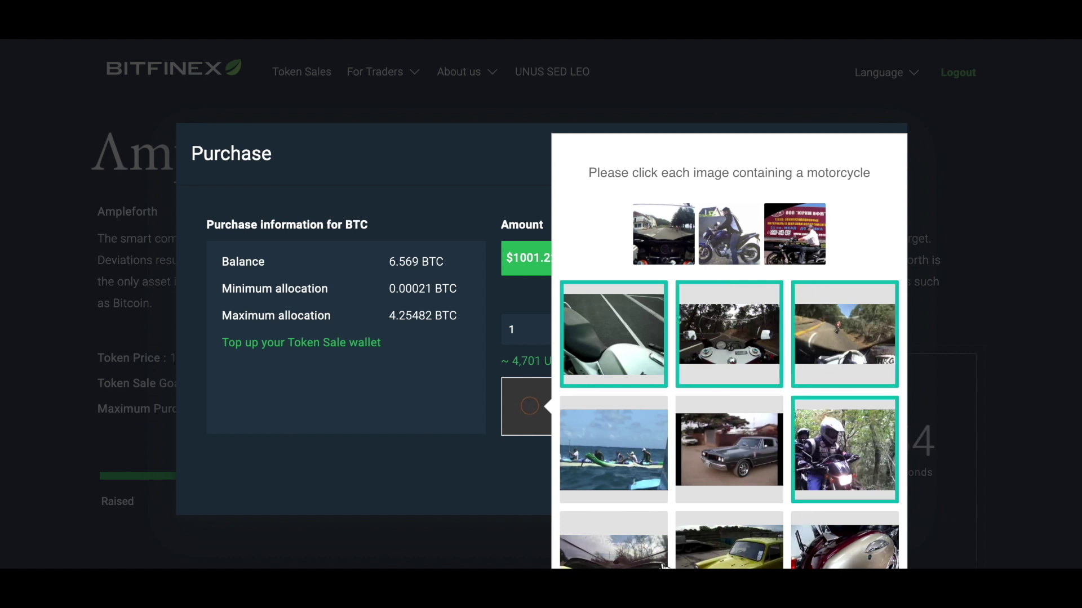
{"action": "left_click", "coordinate": [622, 558]}
{"action": "left_click", "coordinate": [849, 558]}
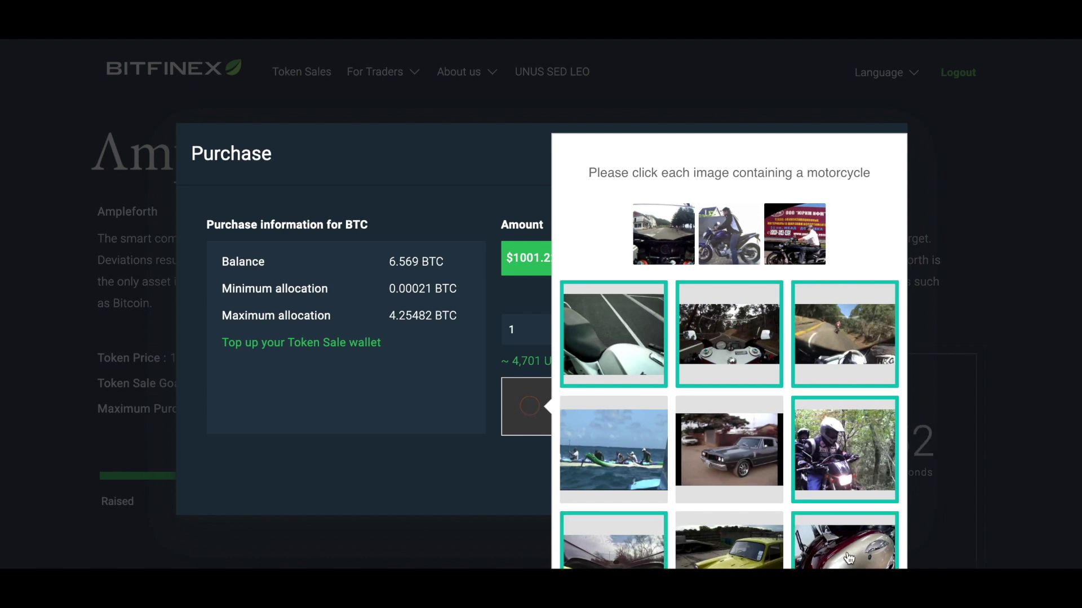
{"action": "scroll", "coordinate": [850, 558], "scroll_direction": "down", "scroll_amount": 2}
{"action": "scroll", "coordinate": [849, 558], "scroll_direction": "down", "scroll_amount": 3}
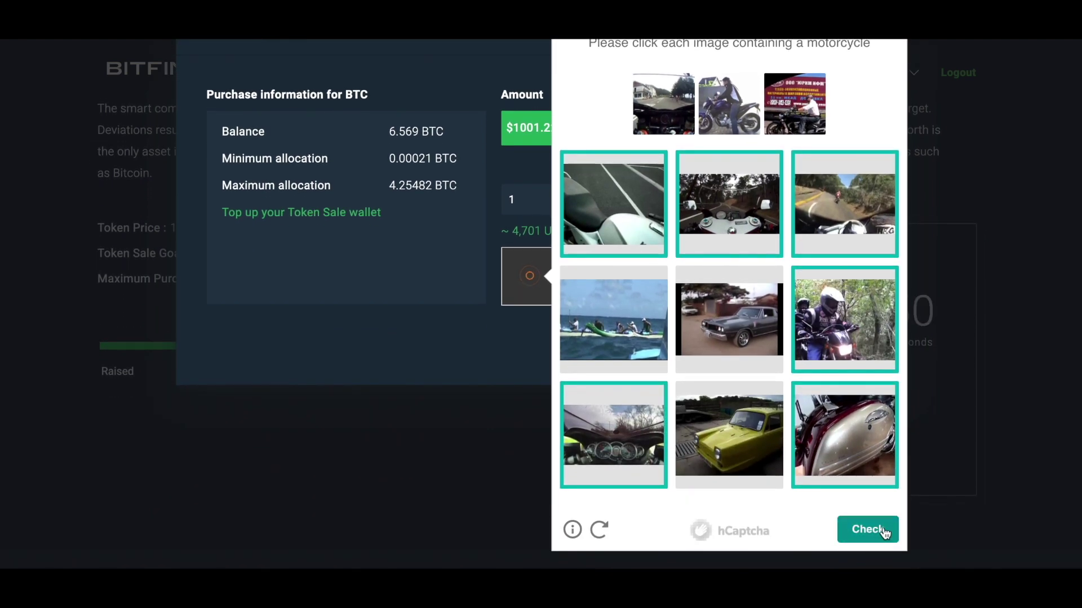
{"action": "left_click", "coordinate": [884, 533]}
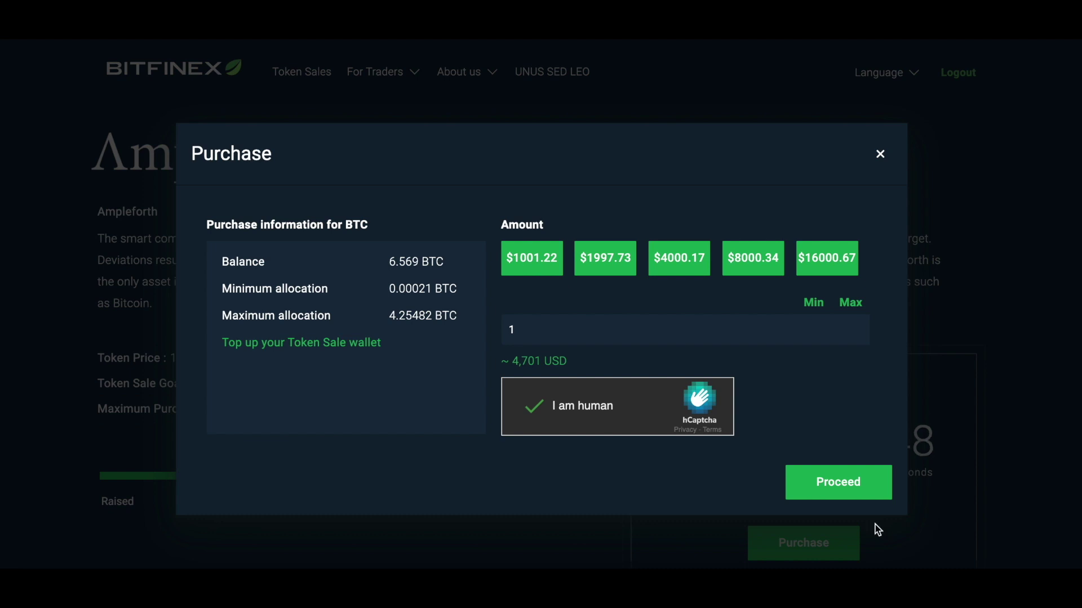
Review and confirm the 1 BTC purchase of about 470.055 AMPL.
{"action": "left_click", "coordinate": [838, 486]}
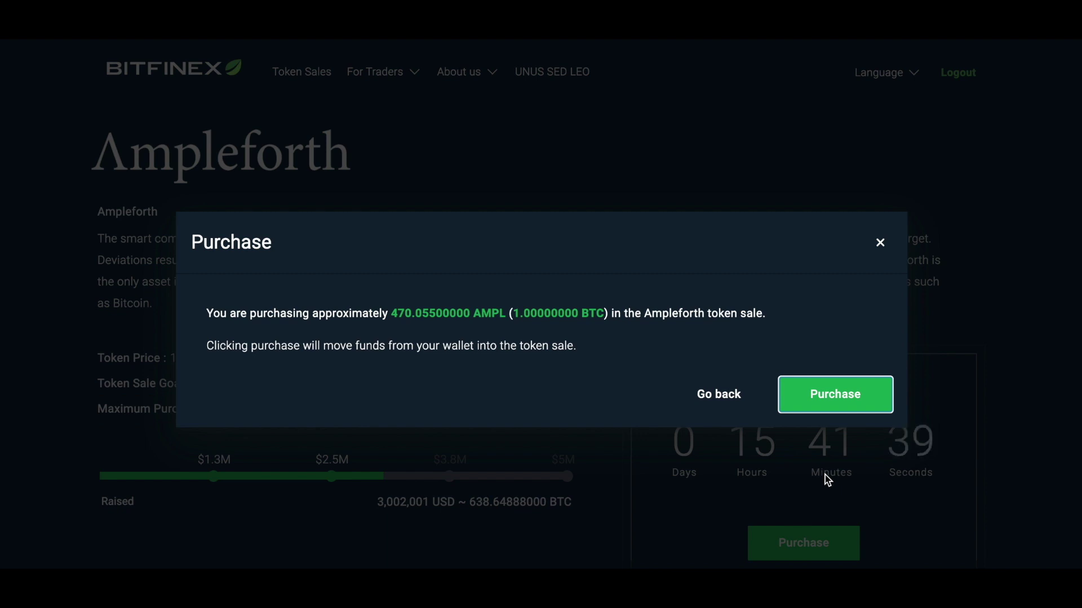
{"action": "left_click", "coordinate": [828, 402]}
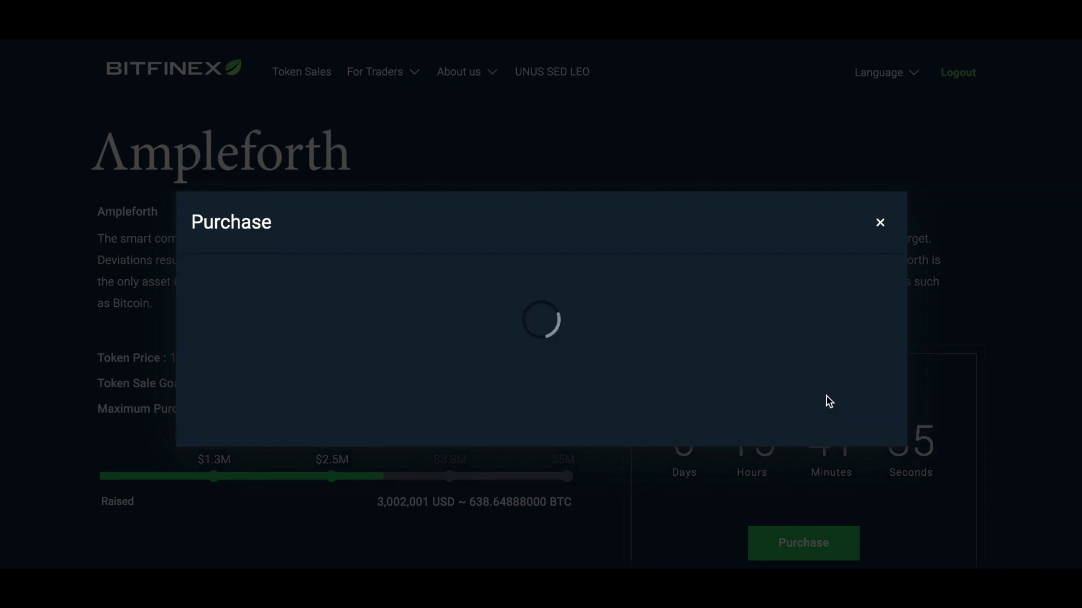